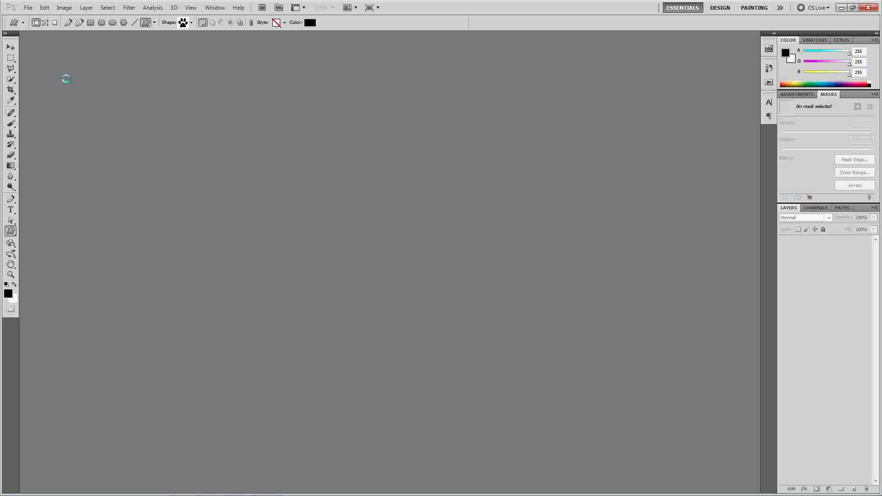
Step: Create a new 1280×720 white document
left_click(28, 7)
left_click(40, 16)
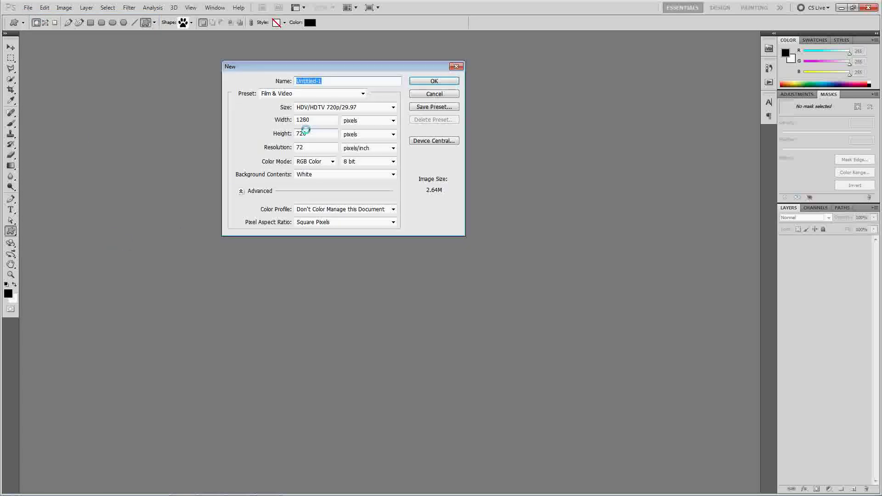
double_click(306, 133)
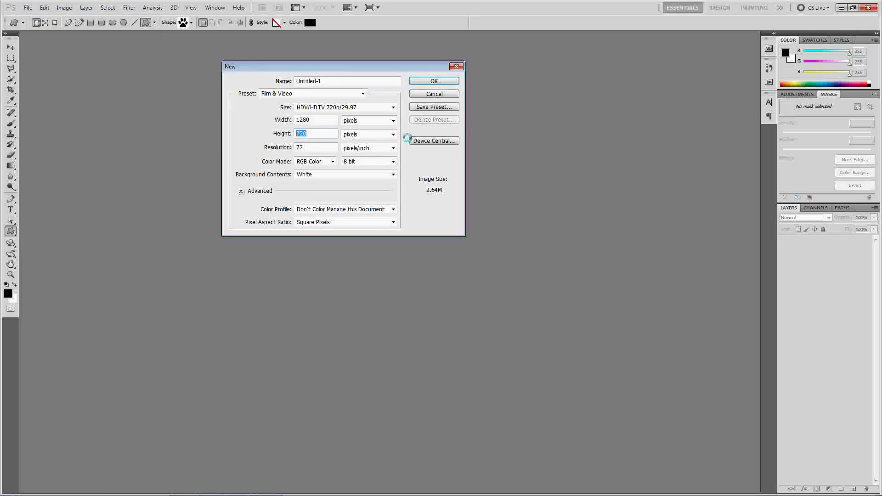
left_click(434, 81)
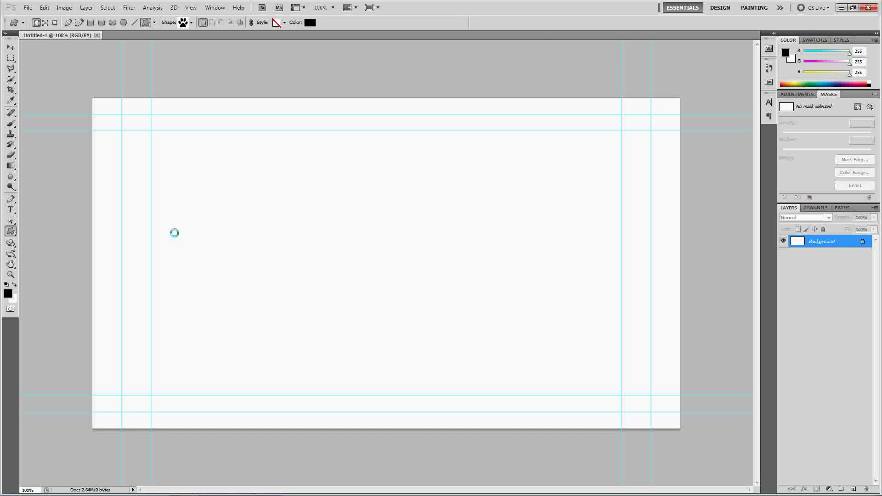
Step: Choose the Custom Shape Tool with the four-diamond ornament shape
left_click(11, 231)
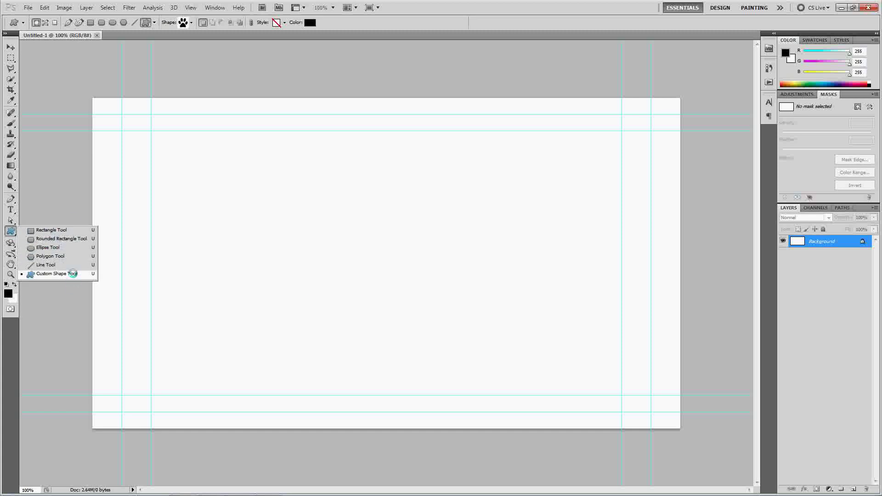
left_click(72, 273)
left_click(191, 22)
scroll(225, 73, "up", 10)
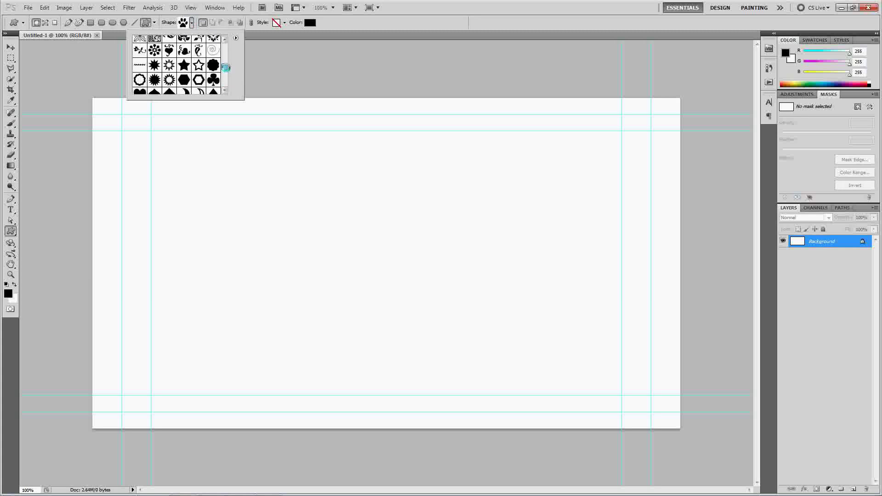
left_click_drag(225, 61, 226, 65)
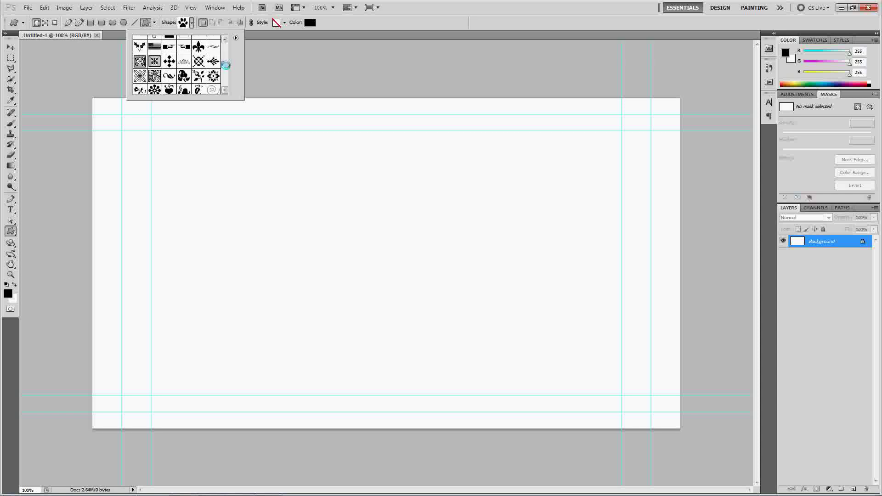
left_click(170, 62)
Step: Replace the custom shape library with the All shape set
left_click_drag(224, 65, 227, 46)
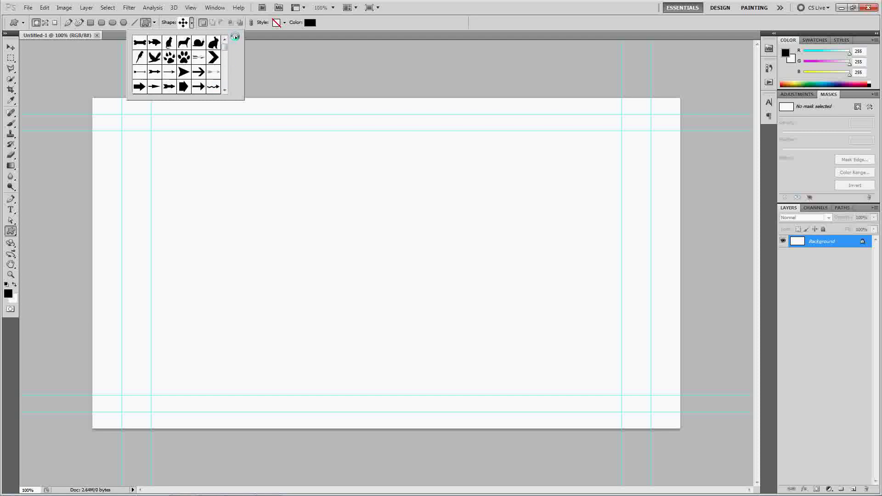
left_click(236, 38)
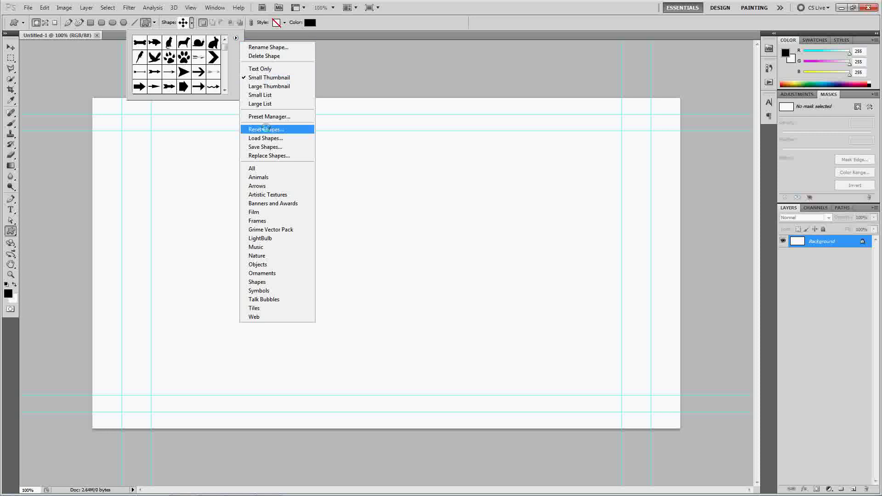
left_click(250, 168)
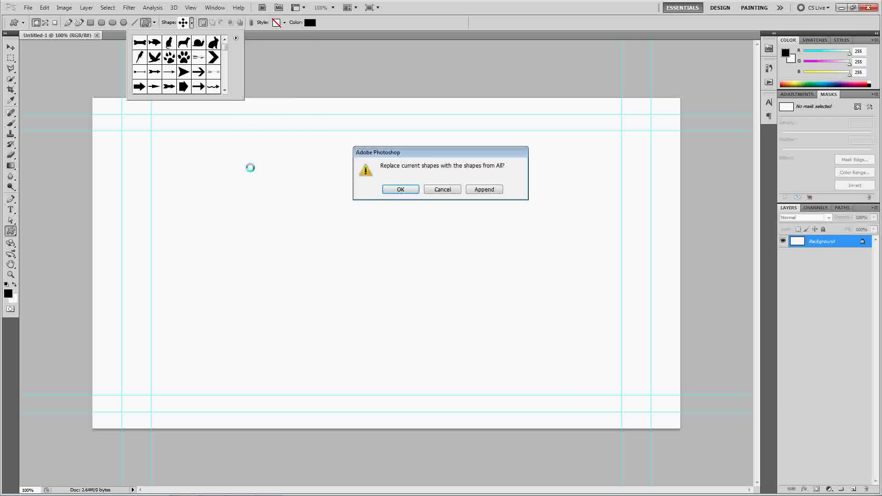
left_click(406, 191)
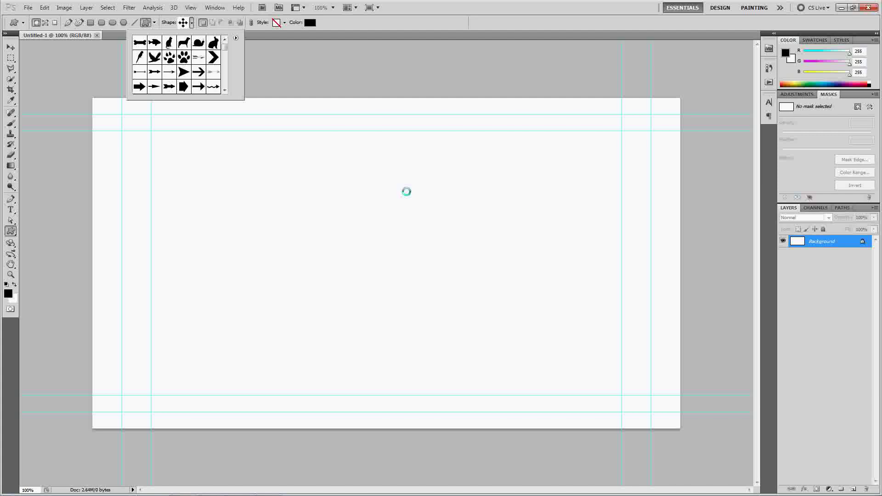
Step: Draw the black diamond cluster on the canvas and nudge it up and right toward the centre
mouse_move(224, 44)
left_mouse_down()
mouse_move(221, 83)
mouse_move(224, 42)
left_mouse_up()
left_click(183, 22)
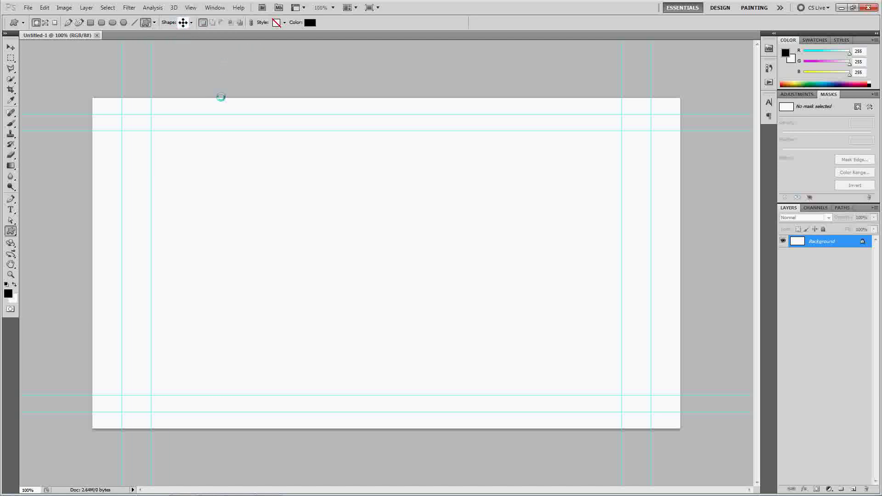
left_click_drag(223, 171, 461, 395)
left_click(10, 47)
left_click_drag(345, 284, 377, 272)
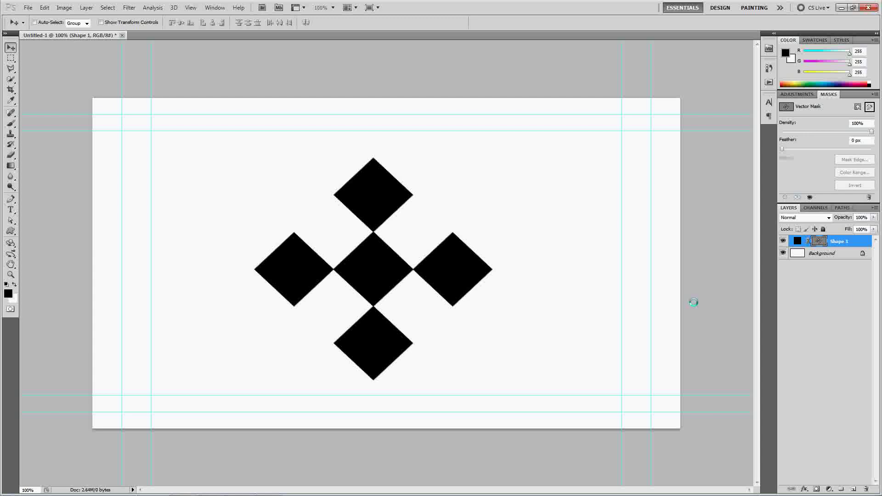
Step: Add an anti-aliased drop shadow to Shape 1: distance 95, spread 22, size 62
right_click(852, 244)
left_click(819, 261)
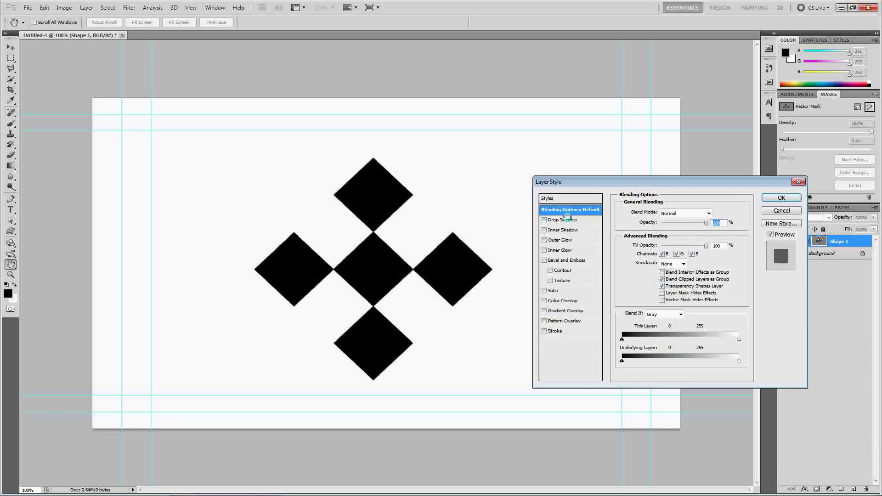
left_click(545, 220)
left_click(553, 221)
left_click(707, 223)
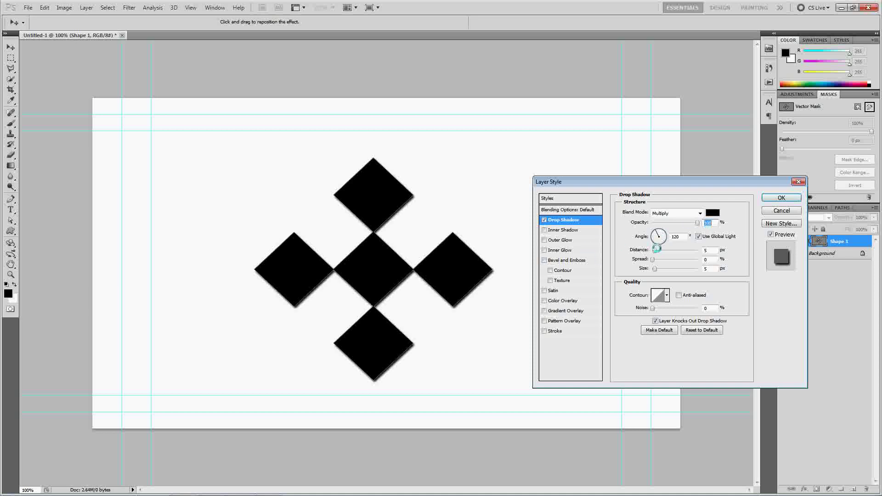
left_click_drag(655, 250, 685, 252)
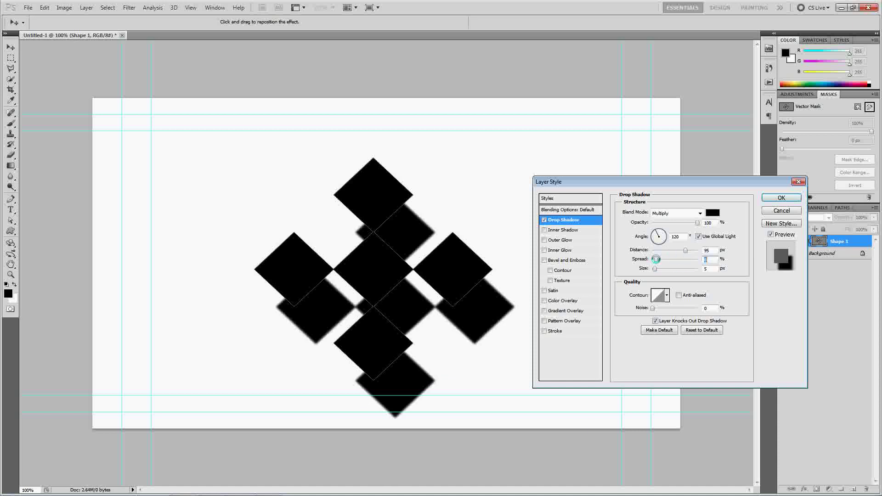
mouse_move(657, 259)
left_mouse_down()
mouse_move(657, 269)
mouse_move(666, 269)
left_mouse_up()
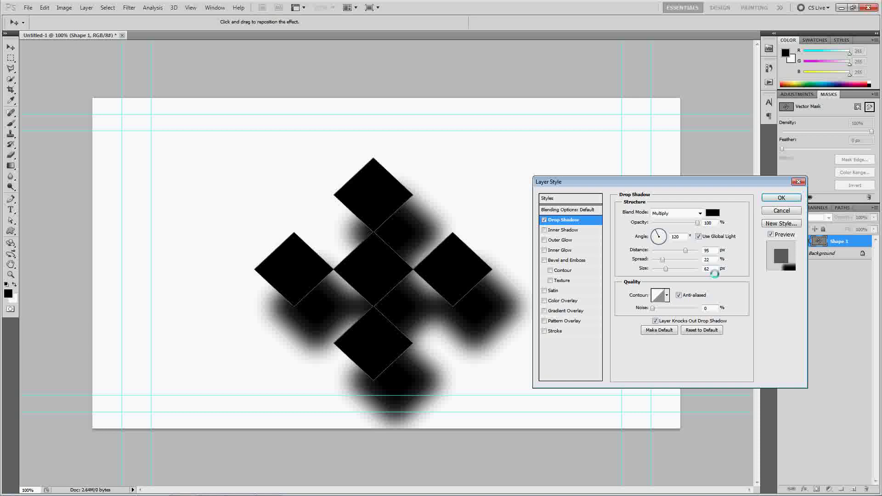
left_click(781, 197)
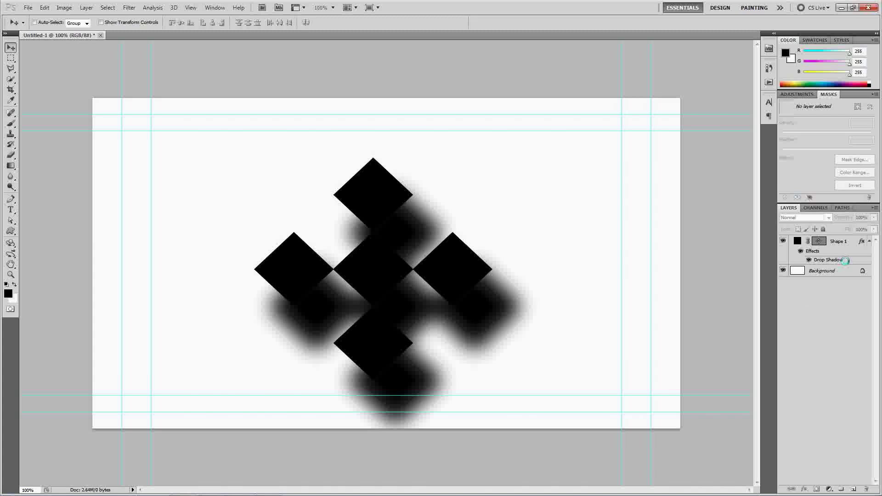
Step: Split the drop shadow into its own layer, hide Shape 1, and select the shadow layer
right_click(844, 261)
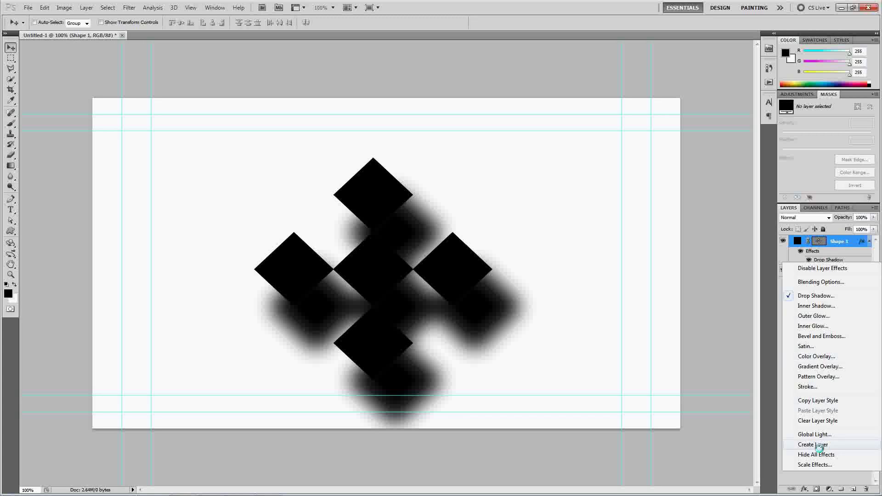
left_click(820, 445)
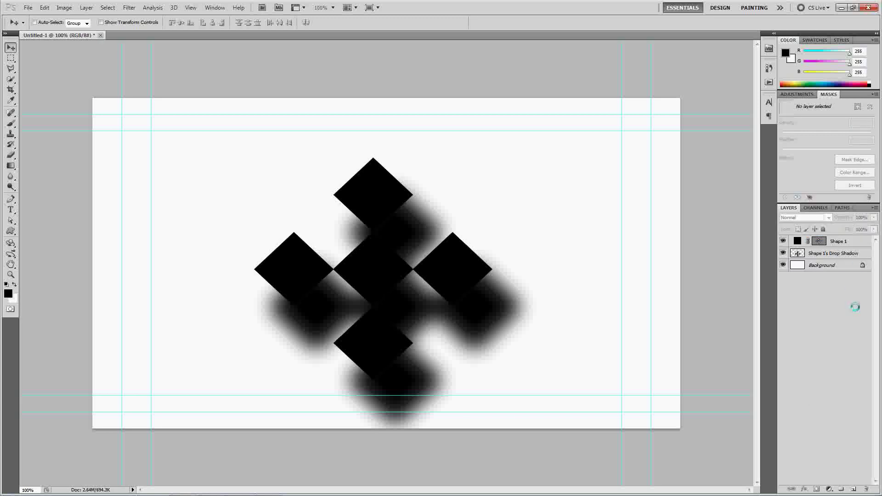
left_click(858, 255)
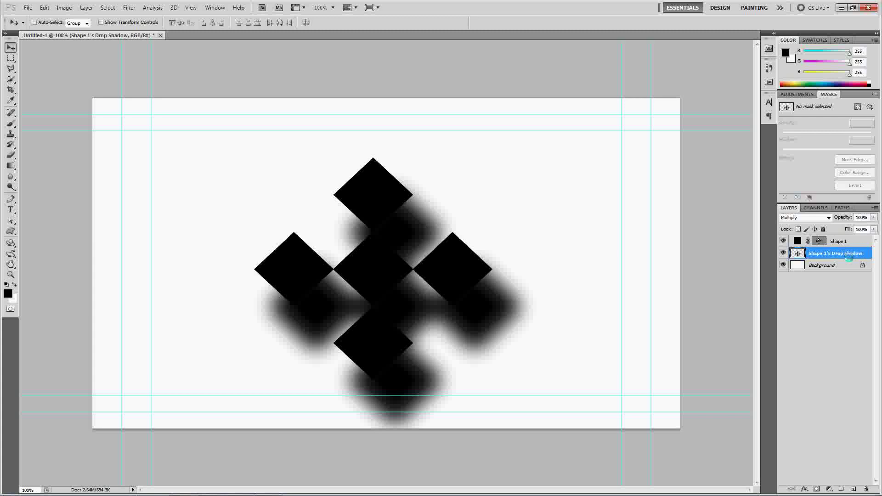
left_click(852, 244)
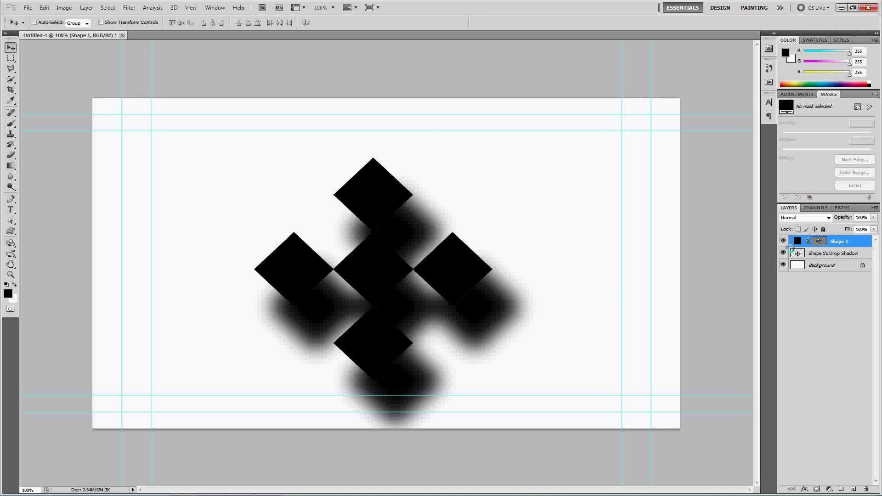
left_click(784, 241)
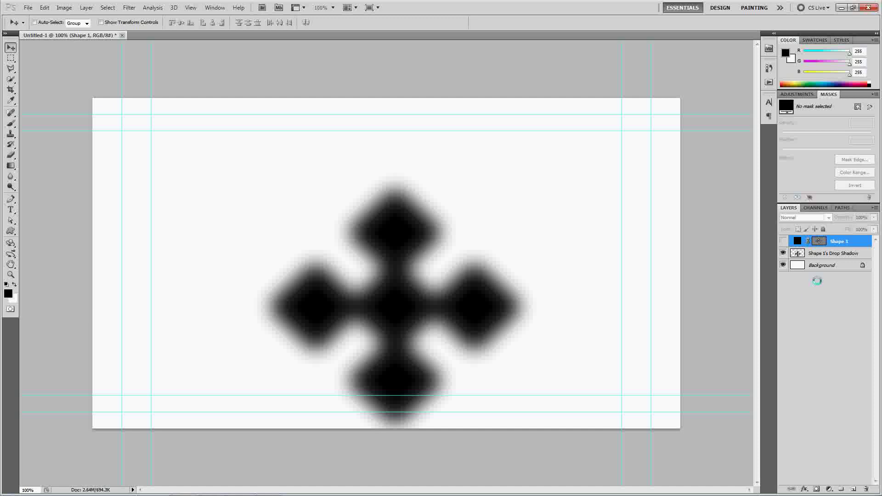
left_click(846, 256)
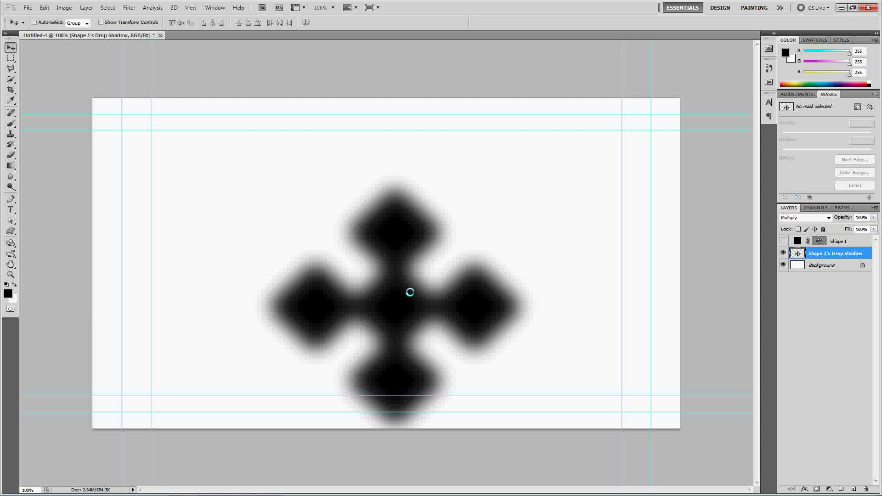
Step: Duplicate the shadow layer into a new document and reposition the shadow cross there
left_click_drag(410, 292, 402, 262)
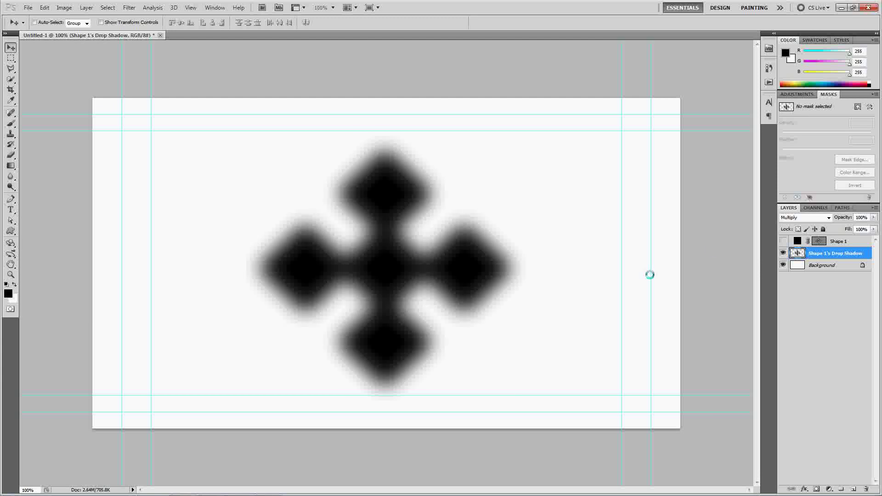
left_click(858, 301)
right_click(854, 255)
left_click(809, 296)
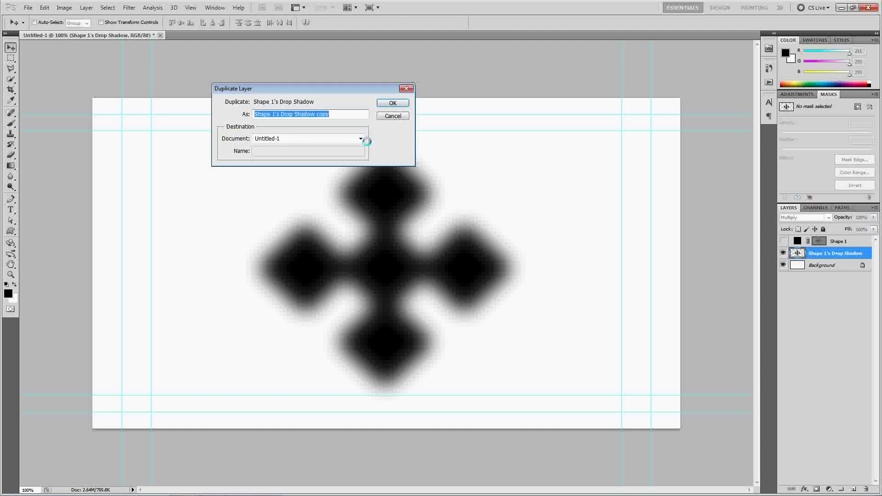
left_click(361, 139)
left_click(354, 151)
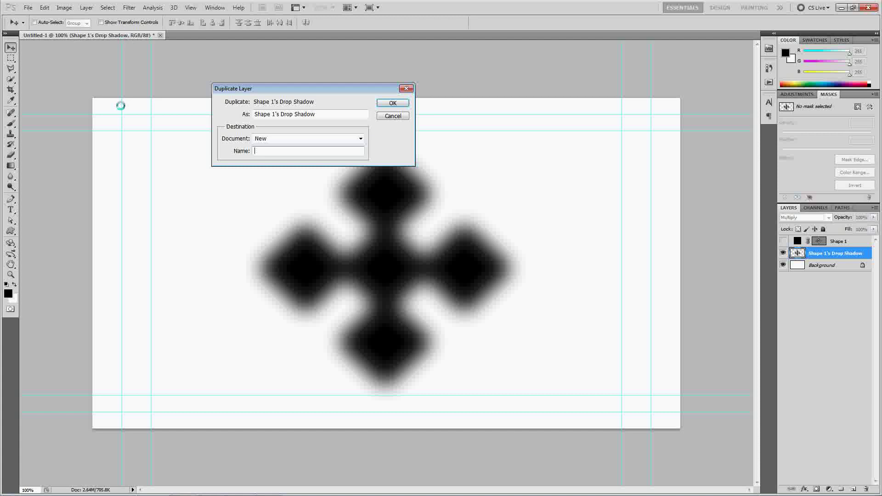
left_click(396, 102)
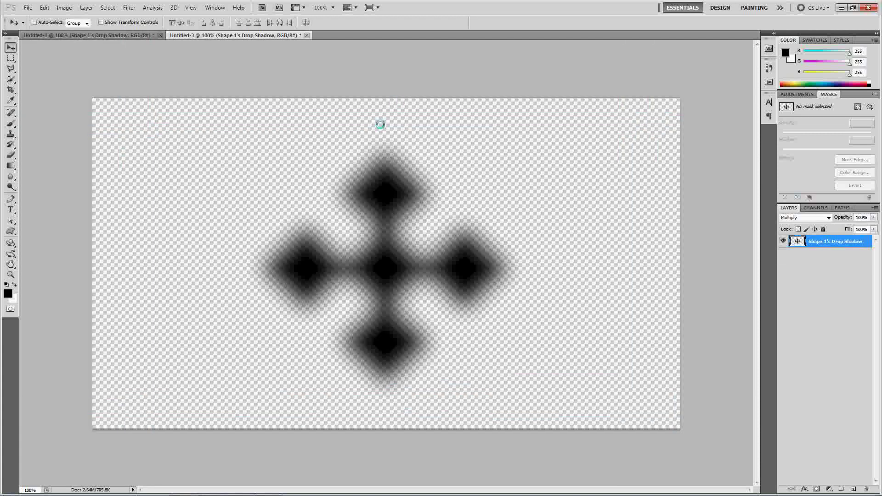
left_click_drag(406, 261, 386, 250)
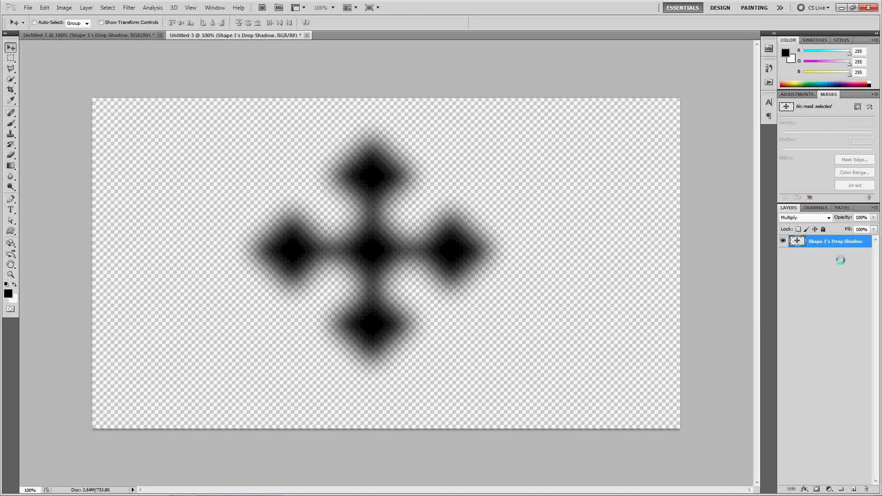
Step: Recentre the shadow cross and convert the document to Grayscale
left_click_drag(428, 239, 352, 264)
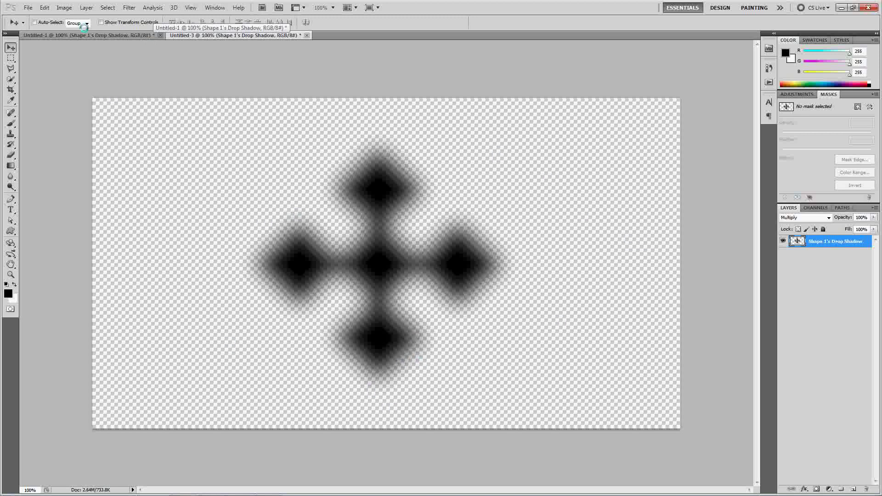
left_click(46, 7)
mouse_move(64, 7)
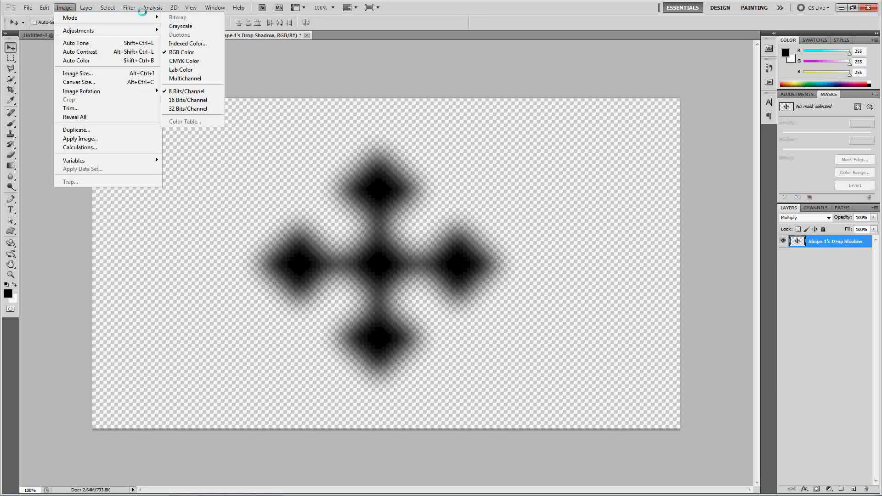
left_click(183, 27)
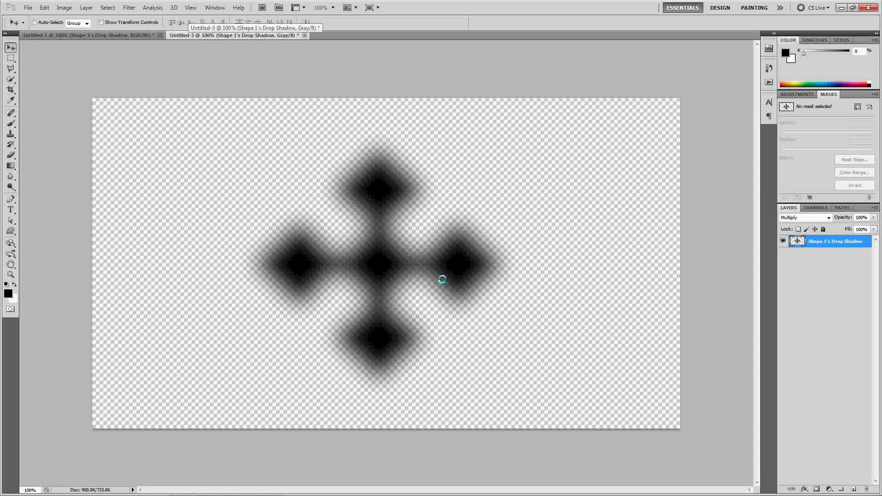
Step: Start converting the image to Bitmap, agreeing to flatten the layers
left_click(67, 9)
mouse_move(74, 17)
left_click(197, 17)
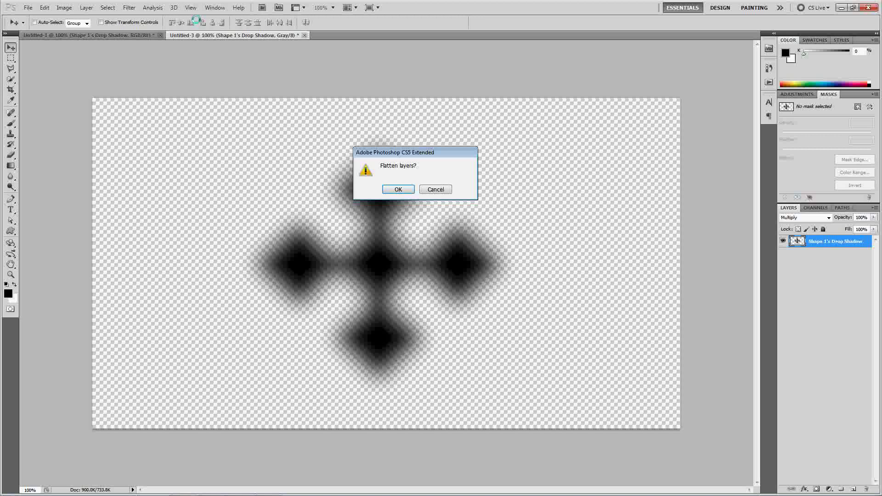
left_click(390, 190)
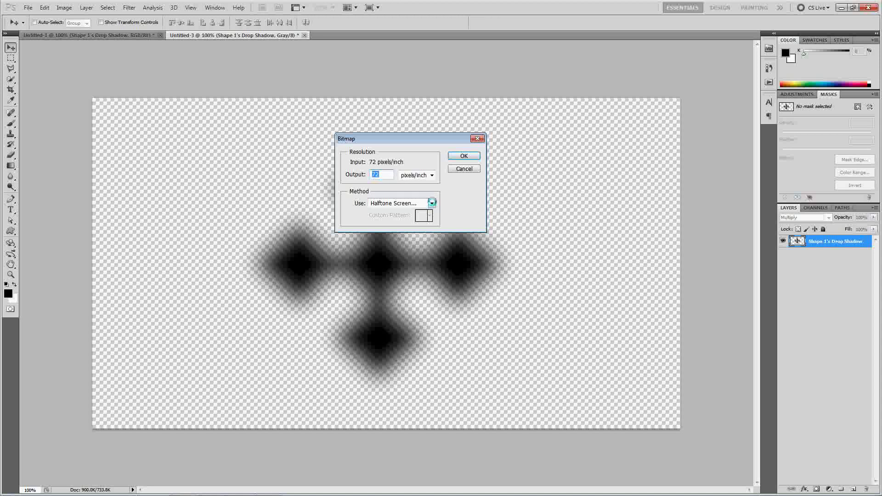
Step: Apply a Halftone Screen bitmap with diamond dots at 7 lines per inch and 45°
left_click(432, 203)
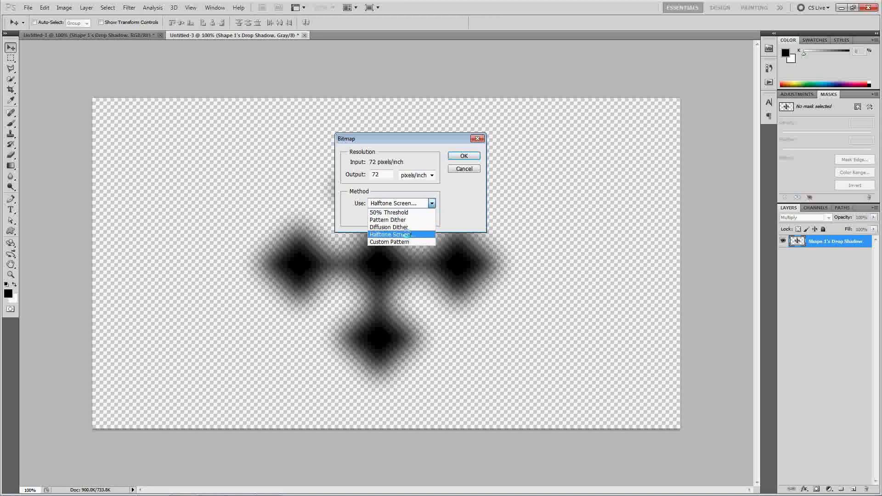
left_click(410, 235)
left_click(465, 156)
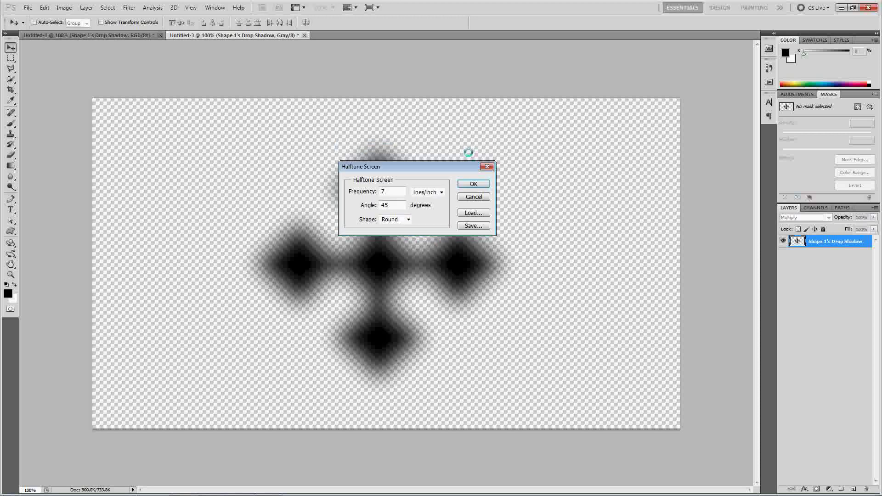
left_click_drag(459, 166, 462, 139)
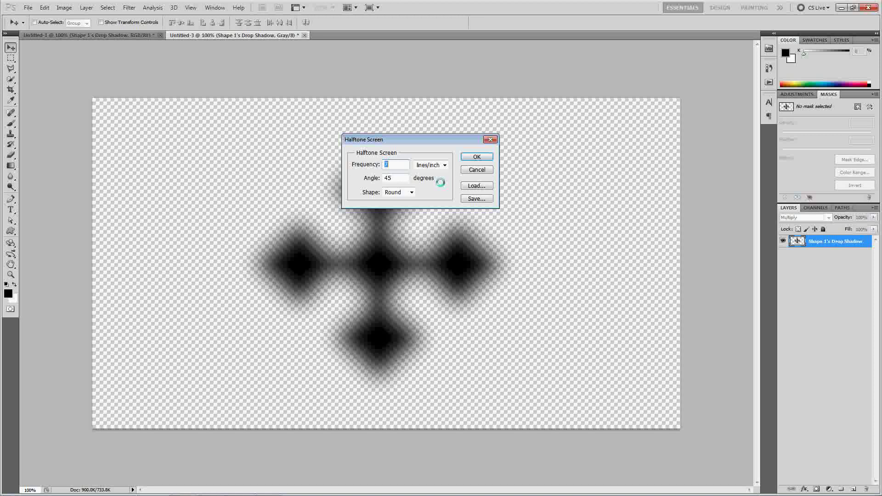
left_click(397, 164)
left_click(392, 192)
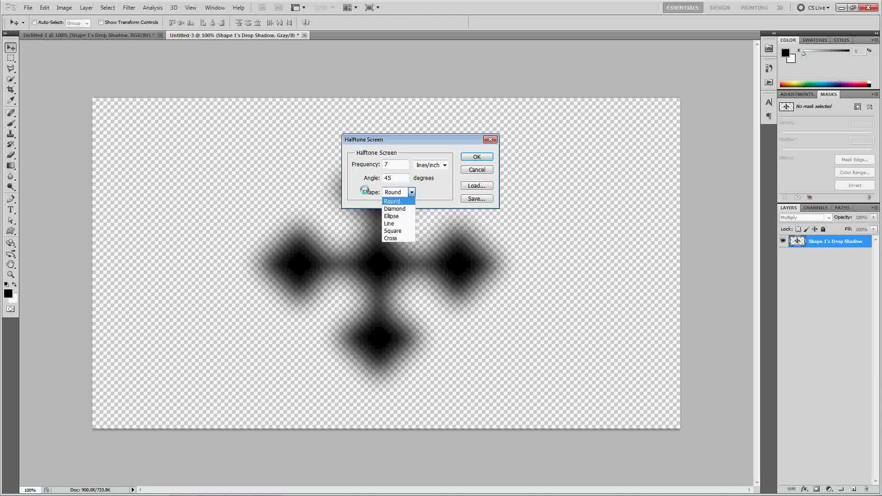
left_click(395, 209)
key("Tab")
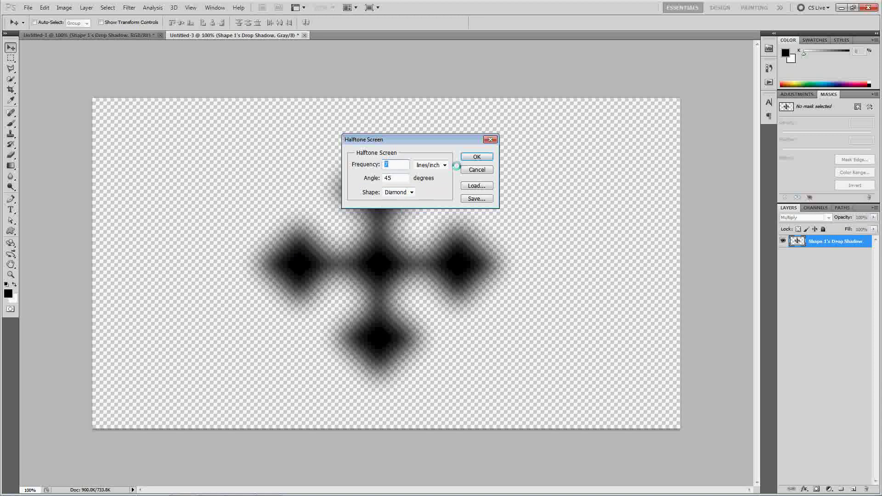
left_click(485, 157)
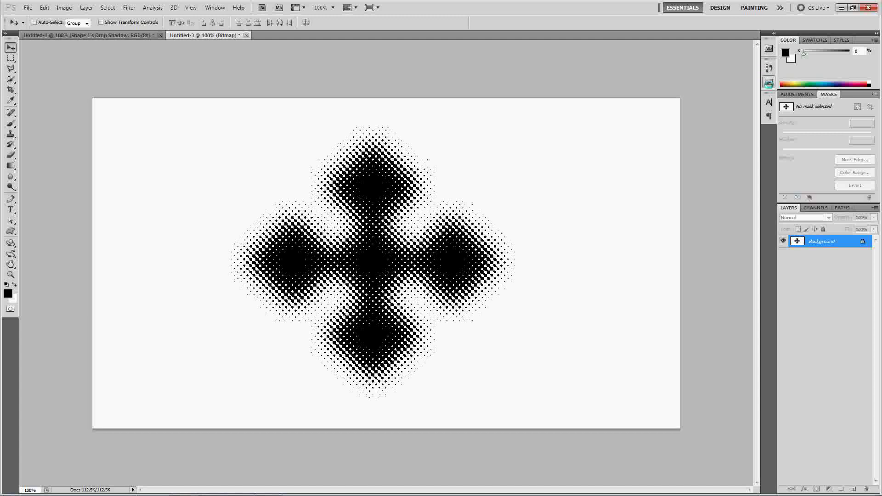
Step: Select the Convert White to Transparent 2 action in the WhiteToTransp set
left_click(769, 84)
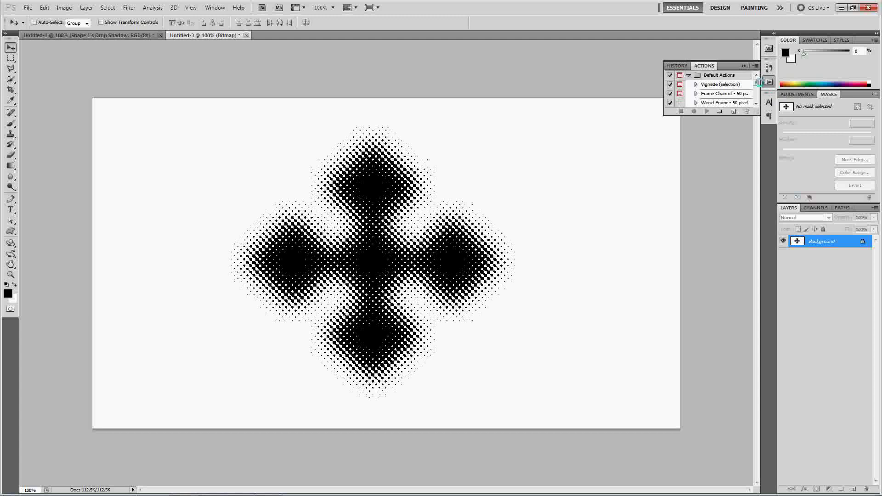
left_click_drag(756, 84, 756, 91)
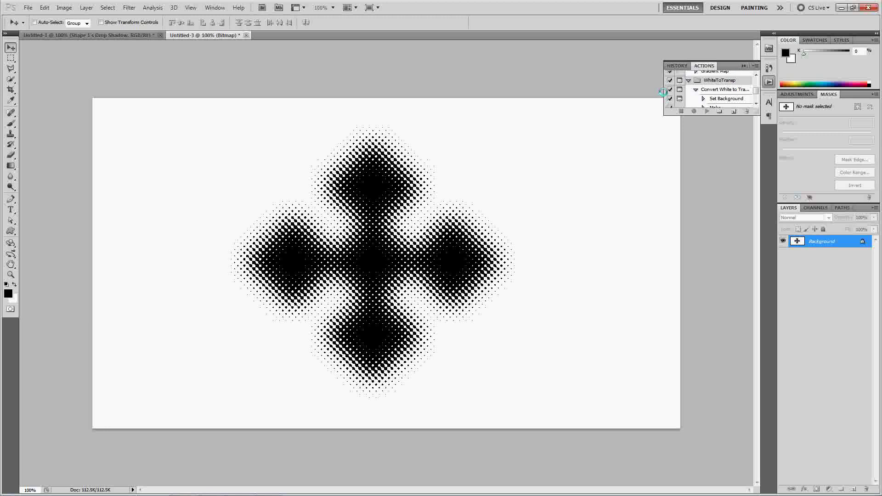
left_click_drag(663, 92, 641, 94)
left_click(699, 80)
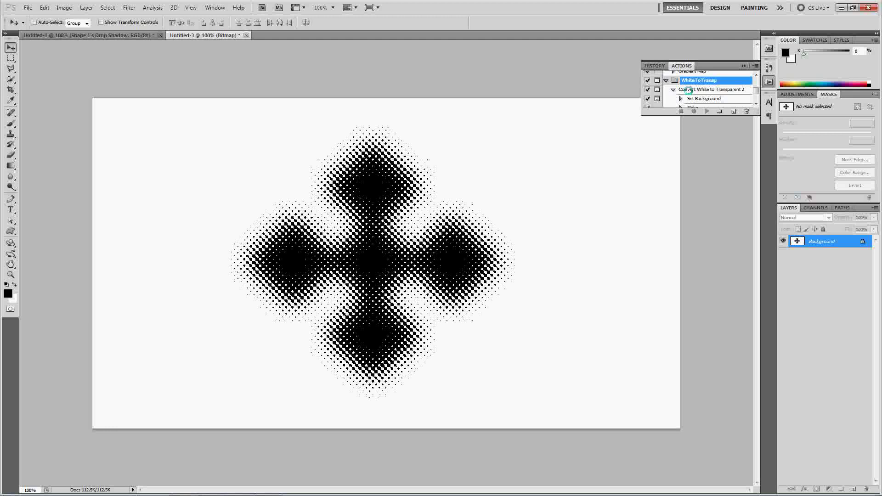
left_click(699, 90)
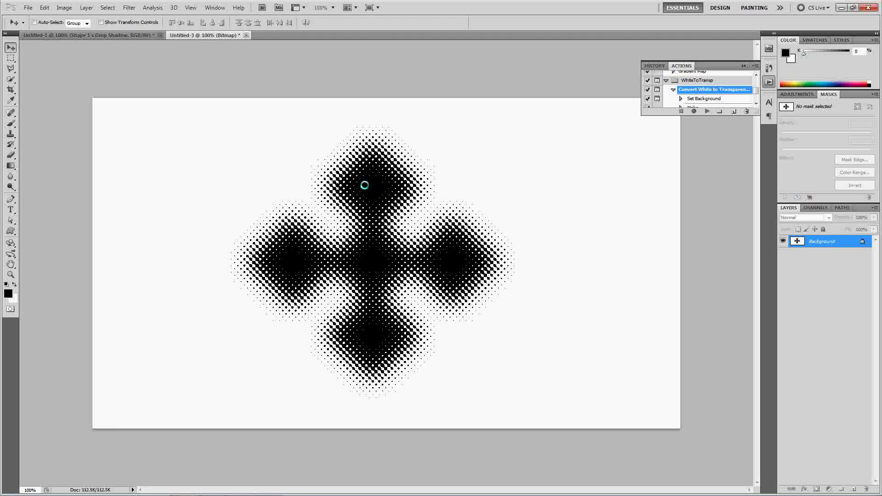
left_click(64, 7)
mouse_move(132, 18)
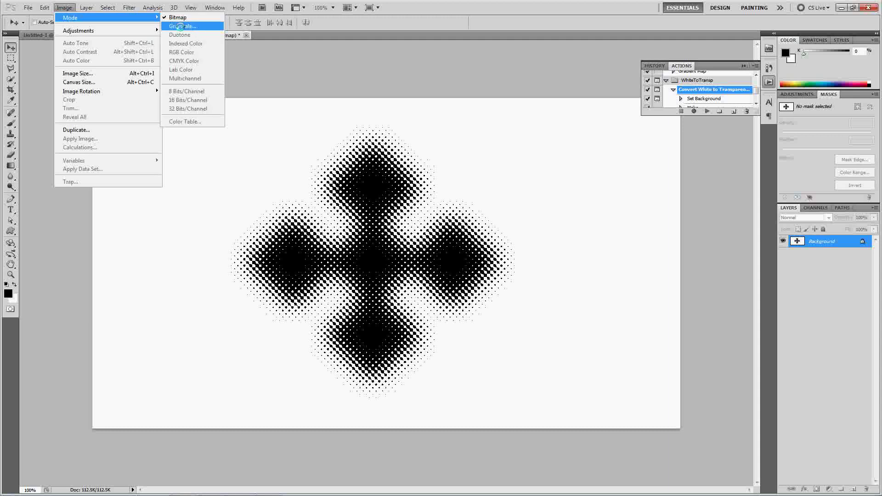
Step: Convert the bitmap image back to Grayscale with size ratio 1
left_click(179, 26)
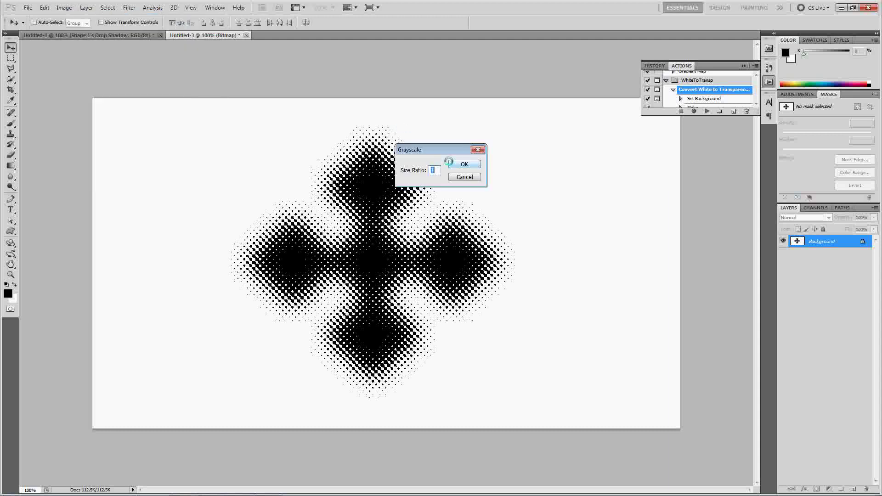
left_click(463, 165)
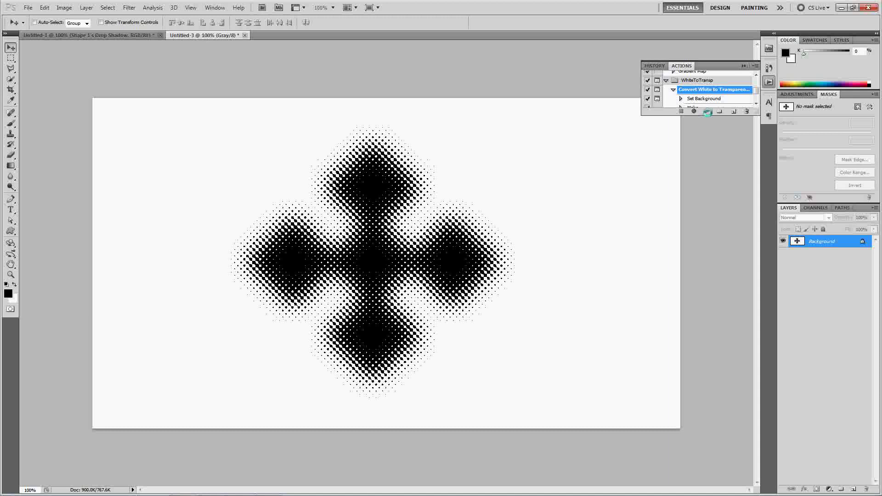
Step: Run Convert White to Transparent 2 through its prompts, creating the 'original' layer, then select Background
left_click(707, 111)
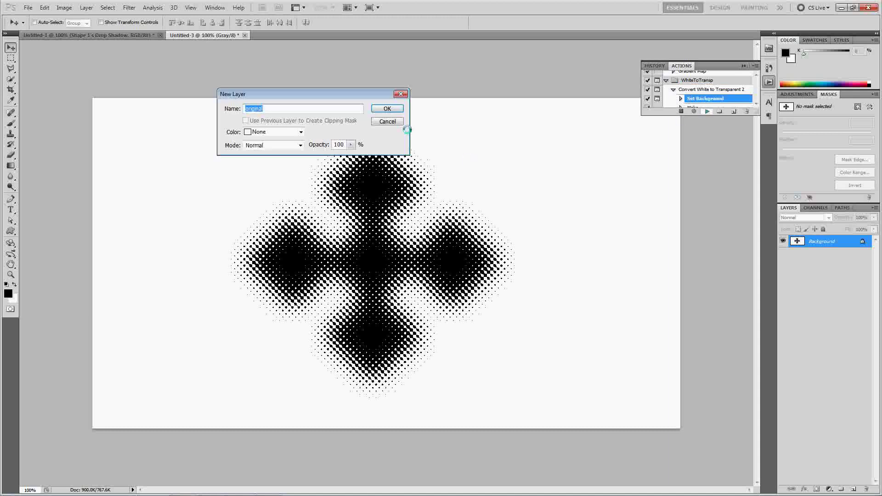
key("Return")
left_click(529, 145)
left_click(362, 95)
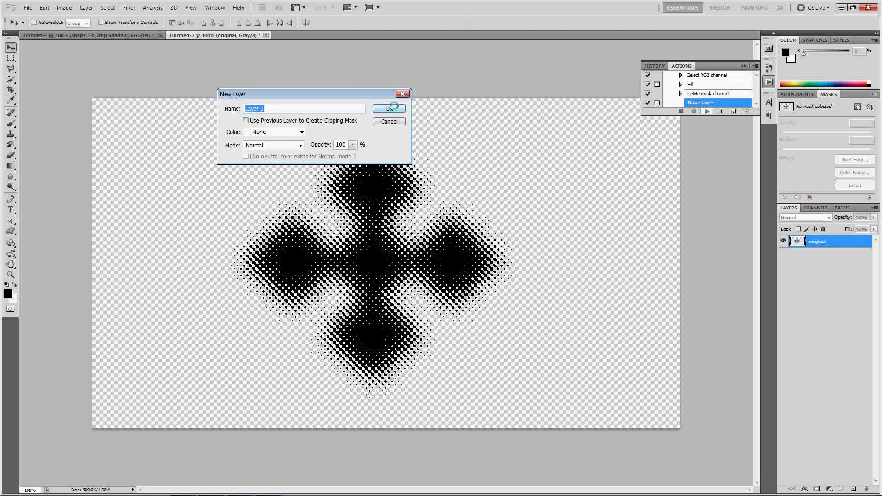
left_click(362, 95)
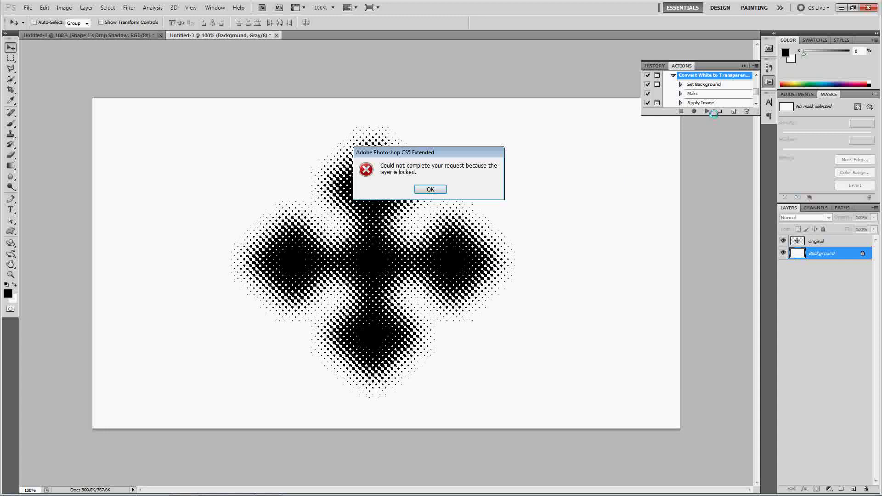
left_click(431, 189)
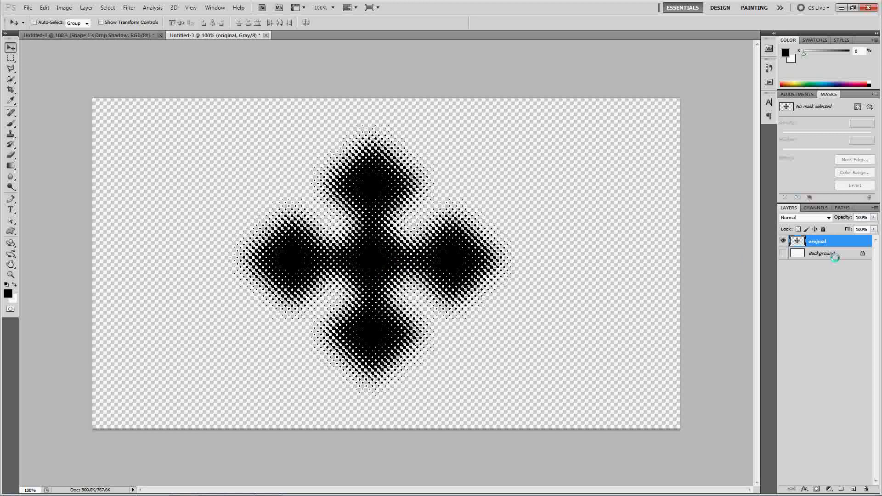
left_click(836, 258)
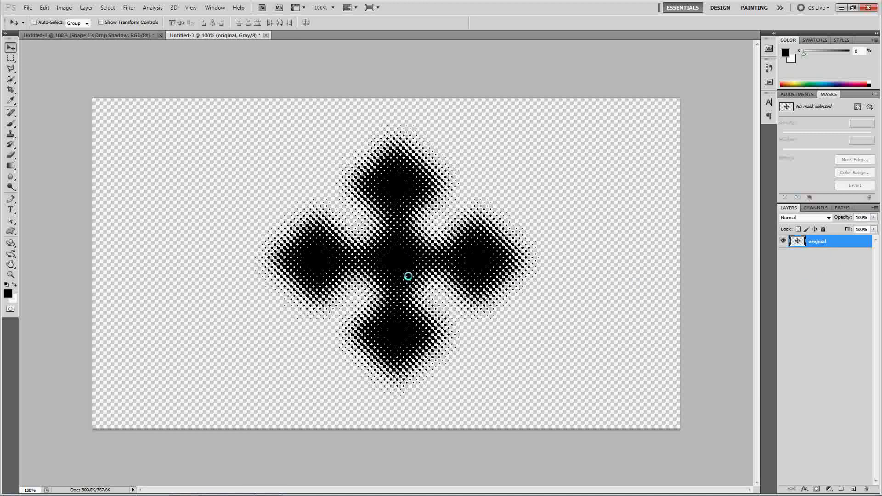
Step: Duplicate the halftone 'original' layer into the Untitled-1 document
right_click(858, 244)
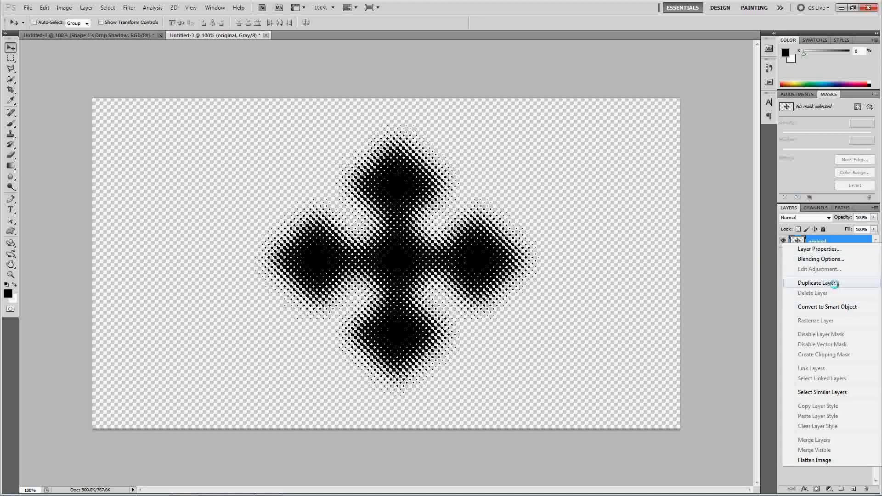
left_click(777, 282)
left_click(350, 139)
left_click(350, 147)
left_click(394, 103)
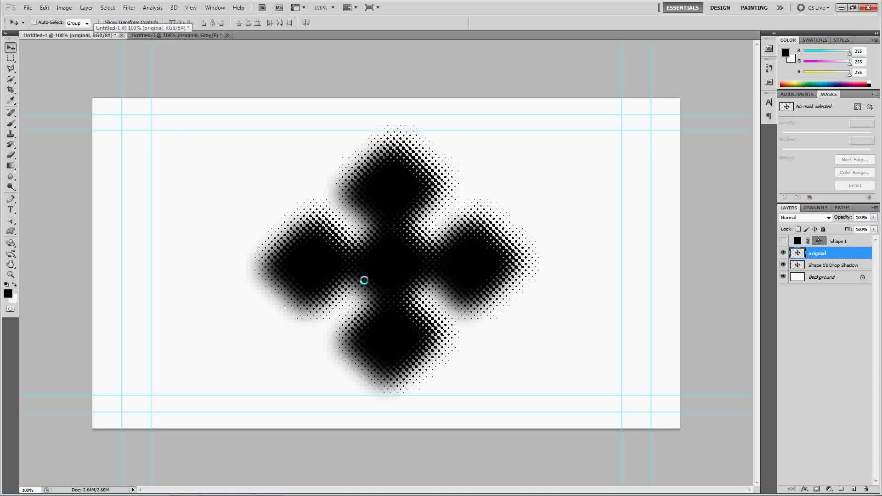
Step: Compare the drop shadow and diamond layers, then close Untitled-3 without saving
left_click(783, 265)
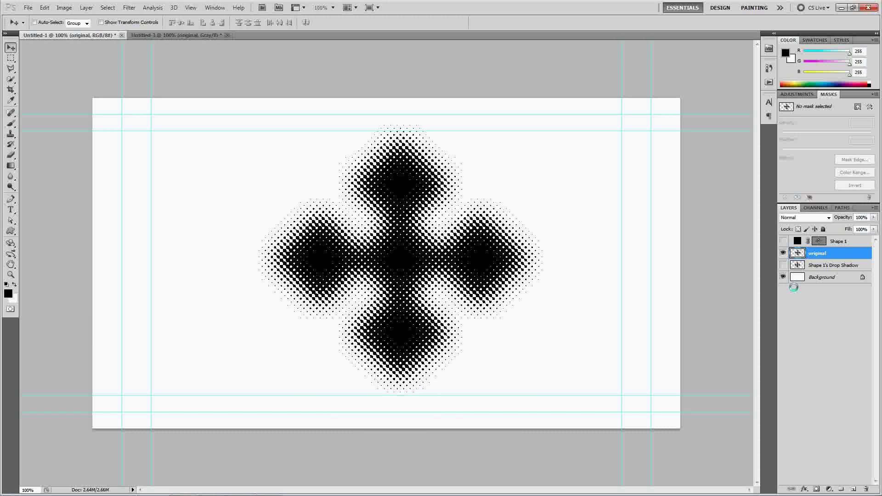
left_click(784, 241)
left_click(783, 266)
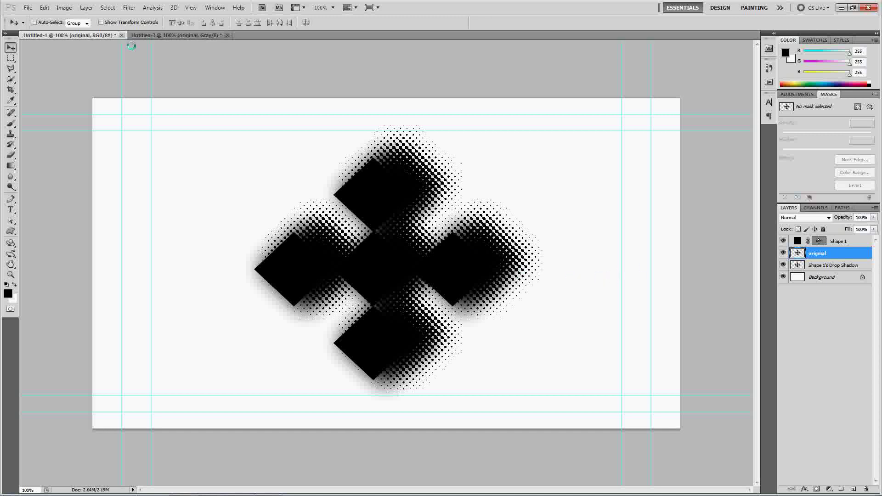
left_click(227, 36)
left_click(441, 187)
Step: Close Untitled-1 without saving and create a new blank canvas
left_click(122, 35)
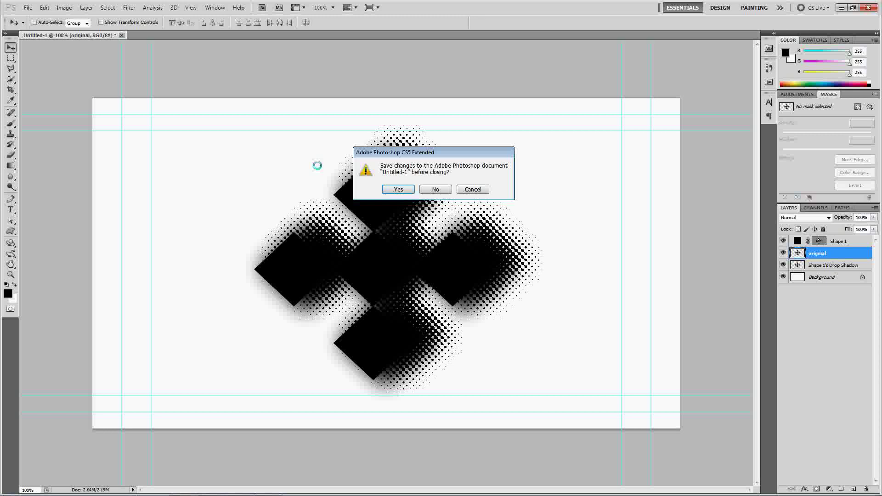
left_click(441, 187)
left_click(22, 8)
left_click(37, 20)
double_click(315, 134)
left_click(434, 81)
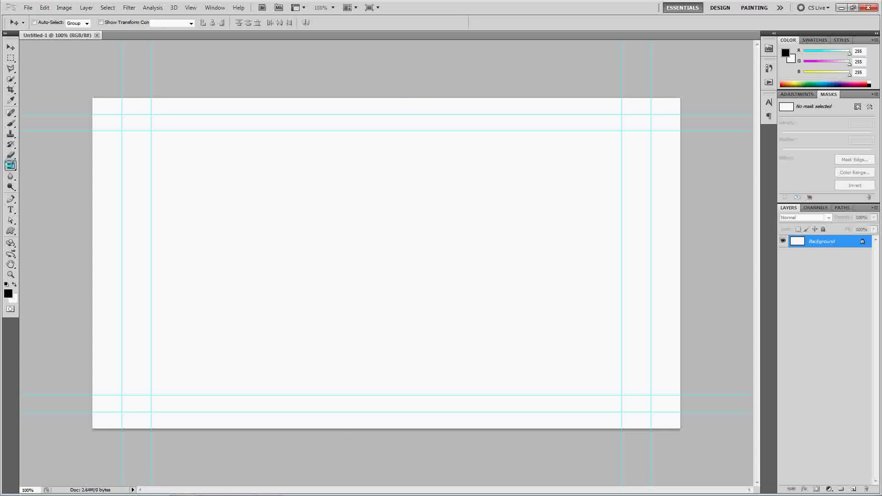
Step: Fill the canvas with a Red, Green radial gradient dragged corner to corner
left_click(46, 22)
left_click(294, 58)
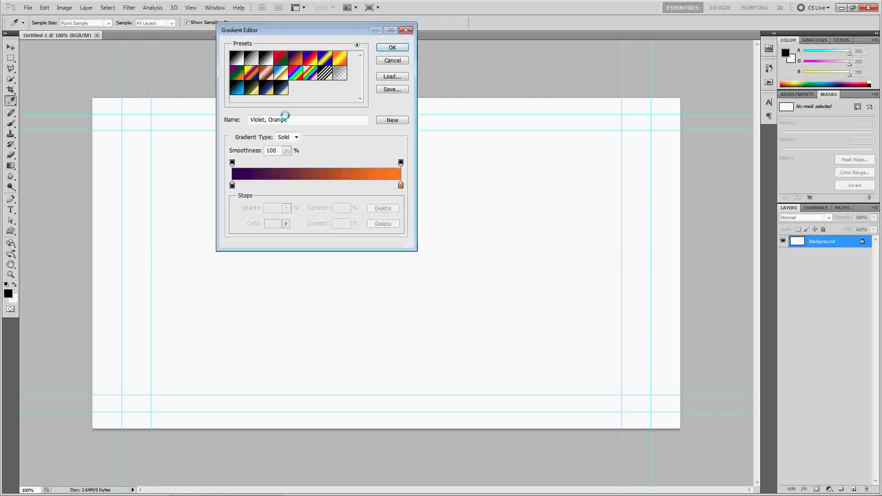
left_click(281, 58)
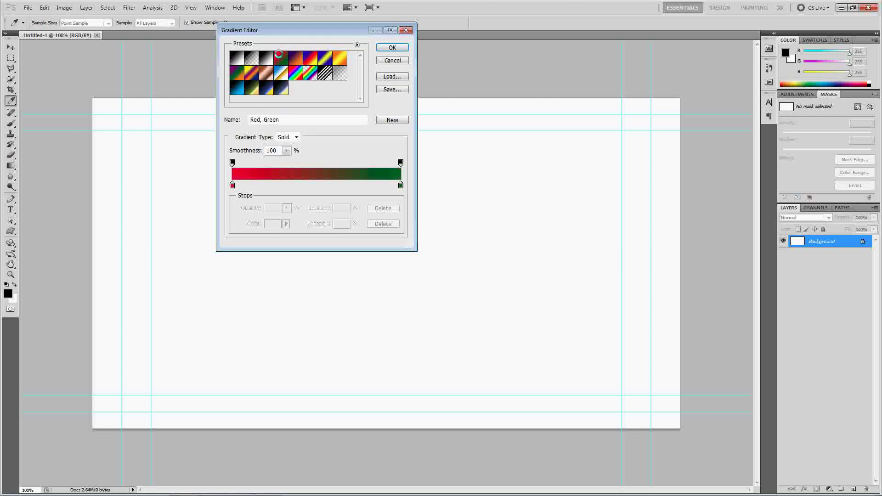
left_click(395, 47)
left_click_drag(122, 114, 671, 410)
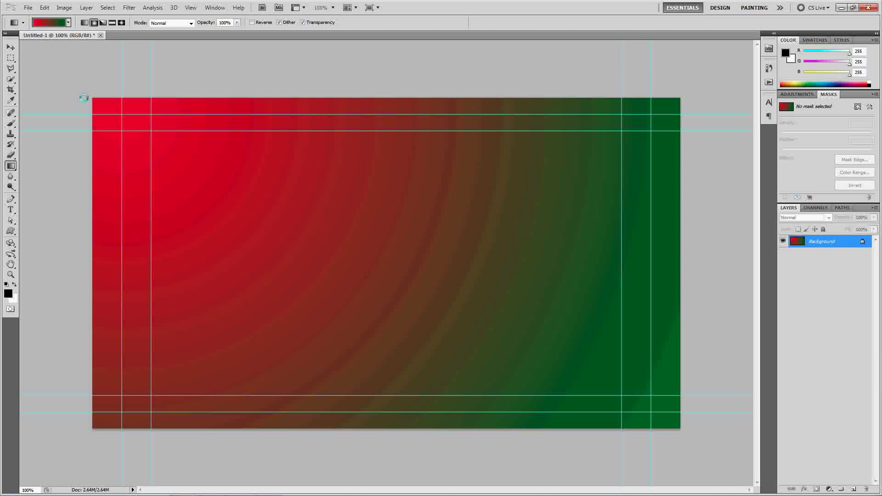
Step: Apply Filter > Pixelate > Color Halftone with its default settings to the gradient
left_click(129, 8)
mouse_move(169, 133)
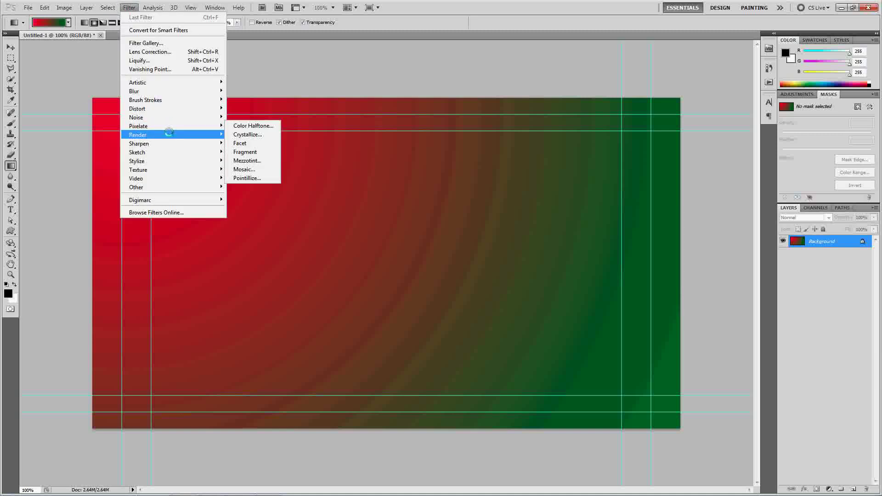
left_click(251, 125)
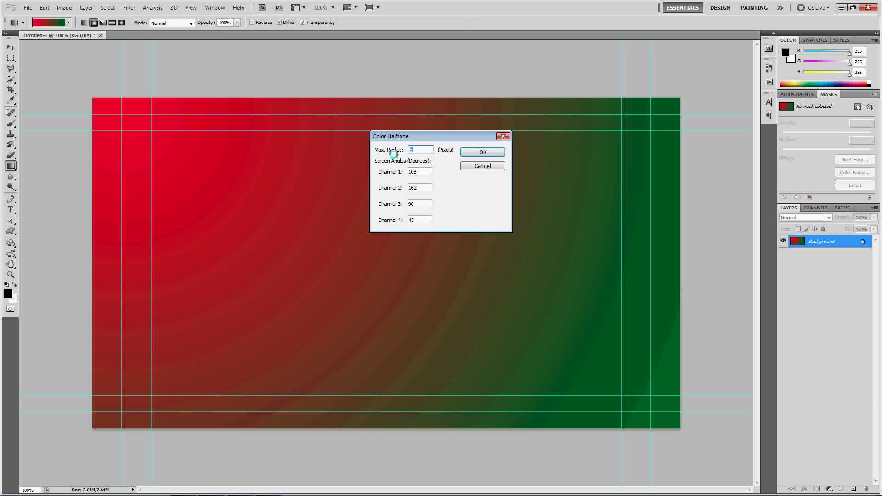
left_click(481, 153)
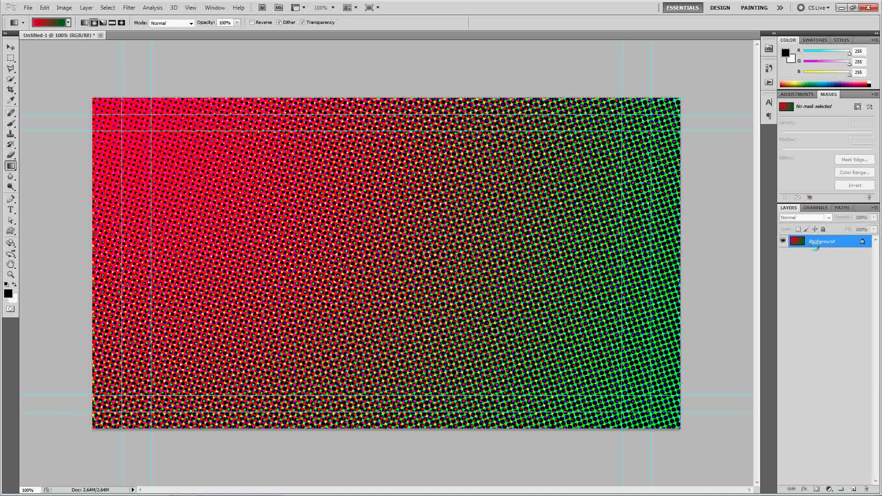
Step: Undo to the blank canvas and drag a black Foreground to Transparent radial gradient from the top-left
key("ctrl+alt+z")
key("ctrl+alt+z")
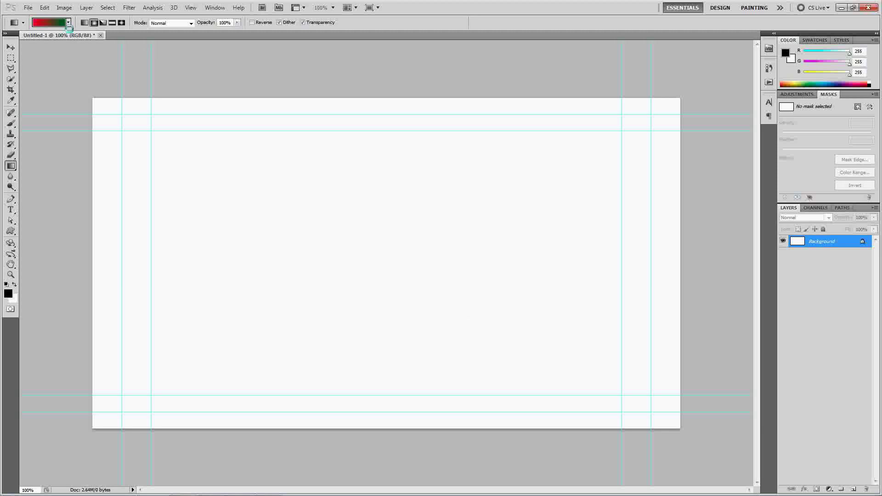
left_click(40, 22)
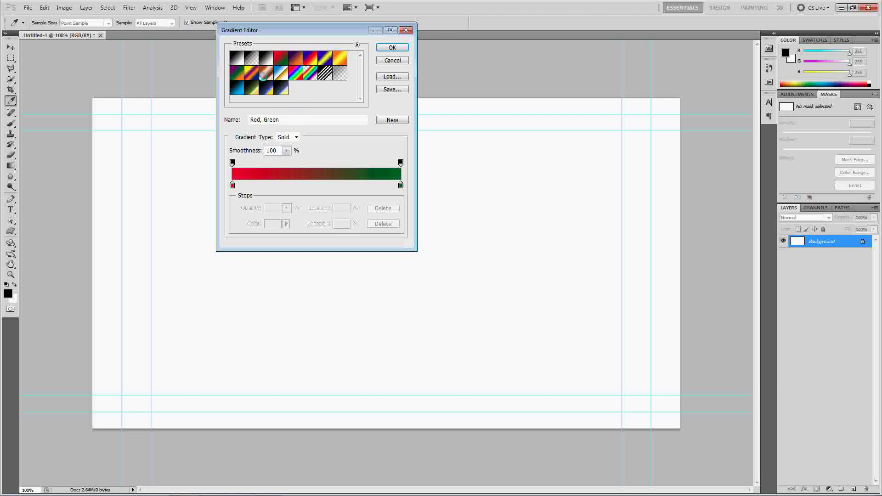
left_click(252, 57)
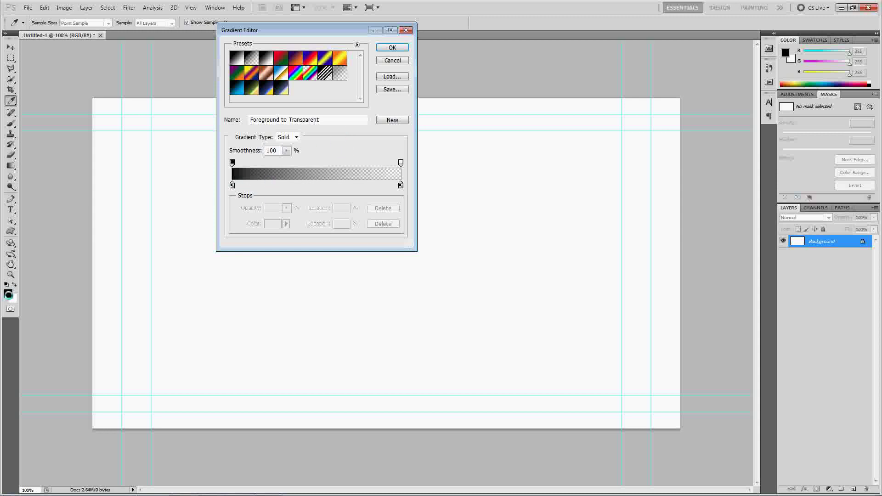
left_click(393, 47)
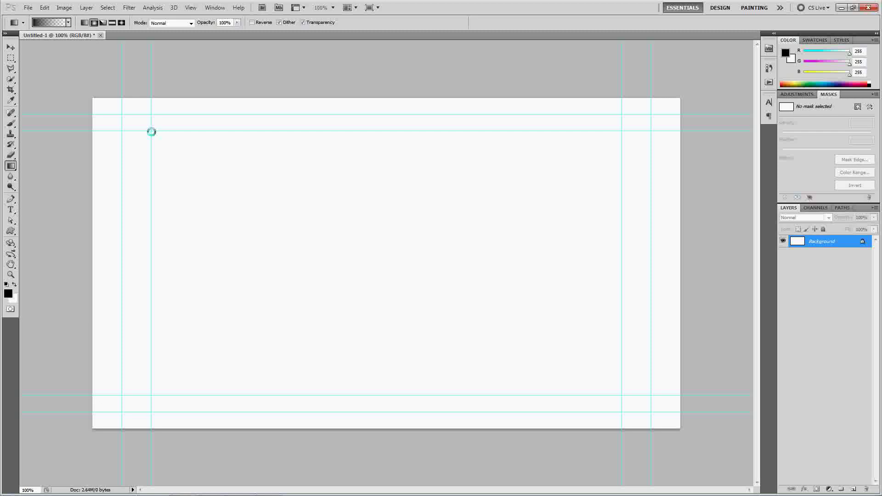
left_click_drag(152, 131, 680, 429)
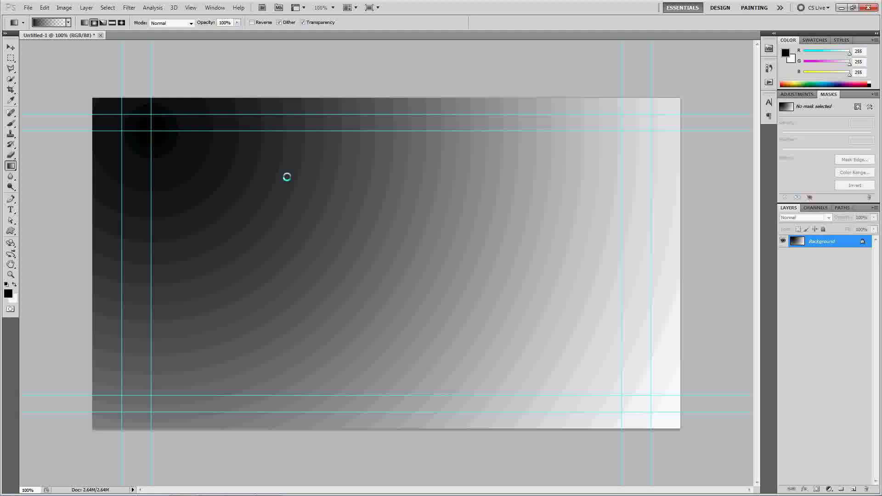
left_click(129, 7)
Step: Apply Color Halftone with all channel angles at 0 and Max. Radius 6
mouse_move(172, 125)
left_click(248, 125)
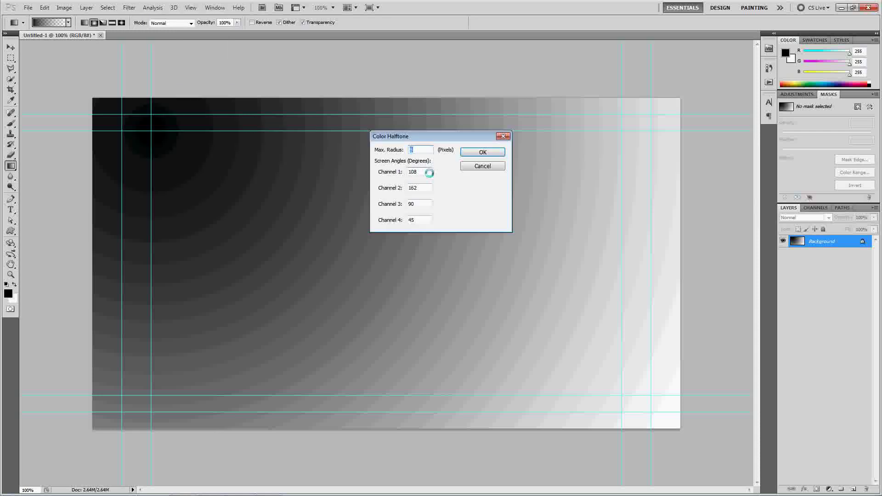
key("Tab")
key("Tab")
key("Tab")
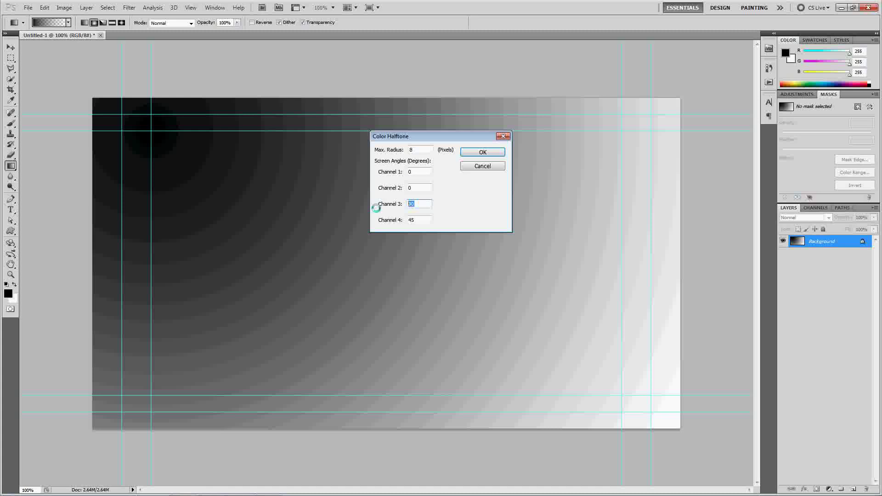
type("0")
key("Tab")
double_click(410, 150)
type("6")
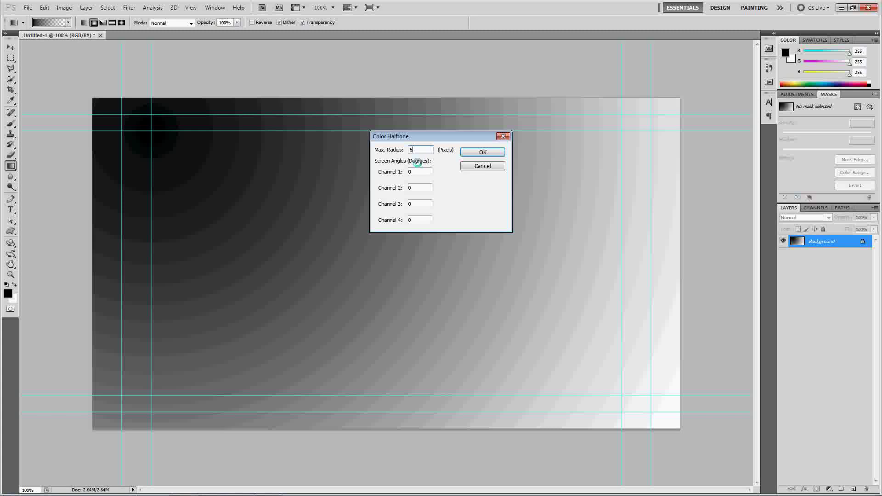
left_click(493, 153)
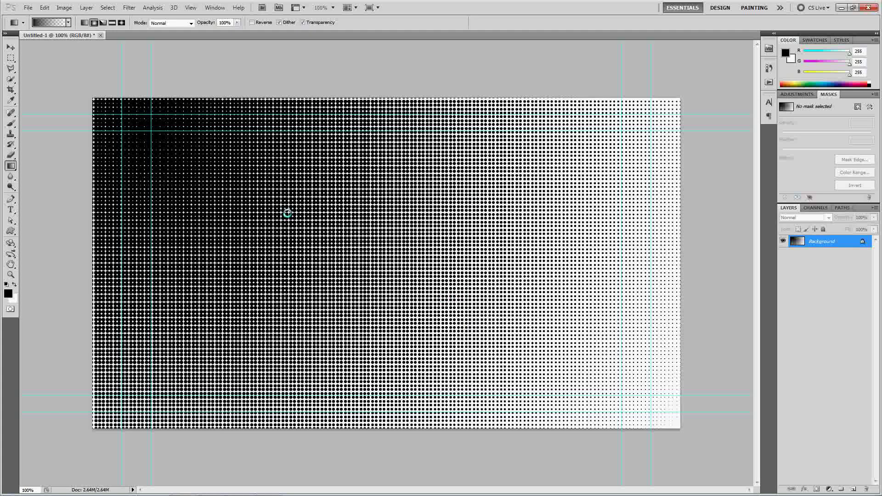